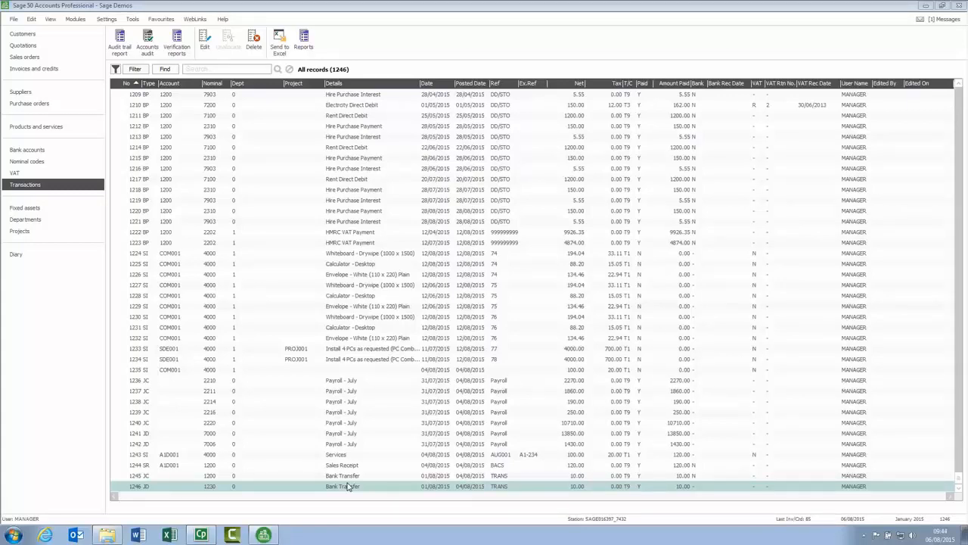
Delete the July payroll journal with reference Payroll, dated 31/07/2015, from the transactions list.
{"action": "left_click", "coordinate": [339, 403]}
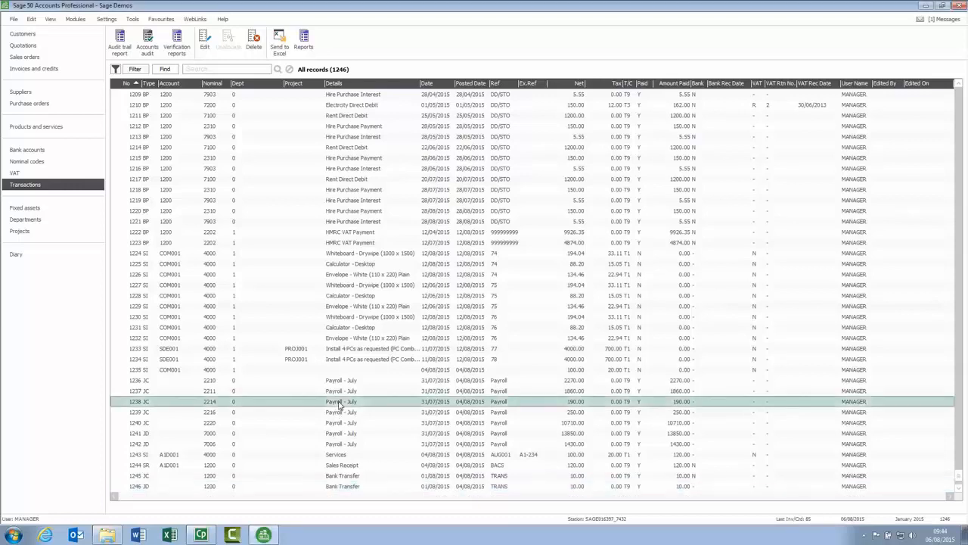
{"action": "left_click", "coordinate": [255, 41]}
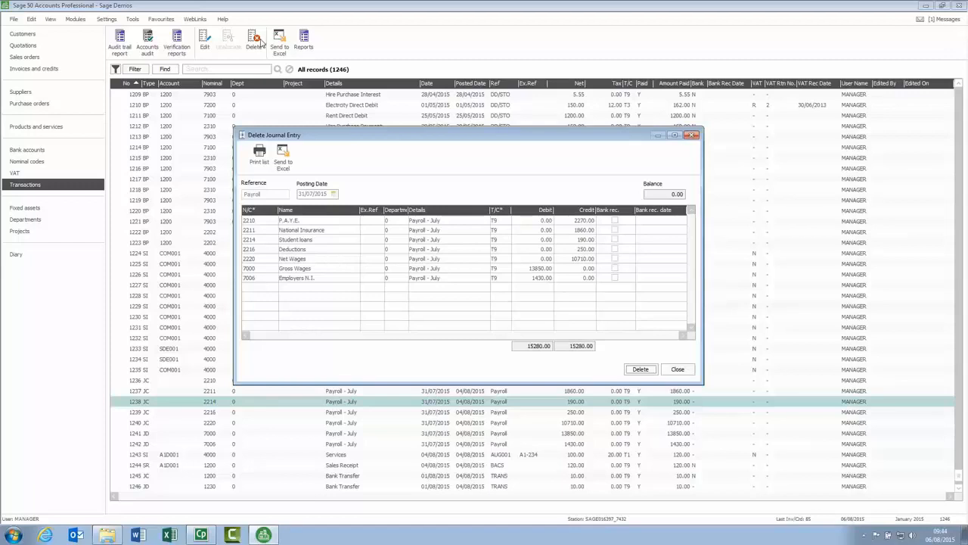
{"action": "left_click", "coordinate": [641, 369]}
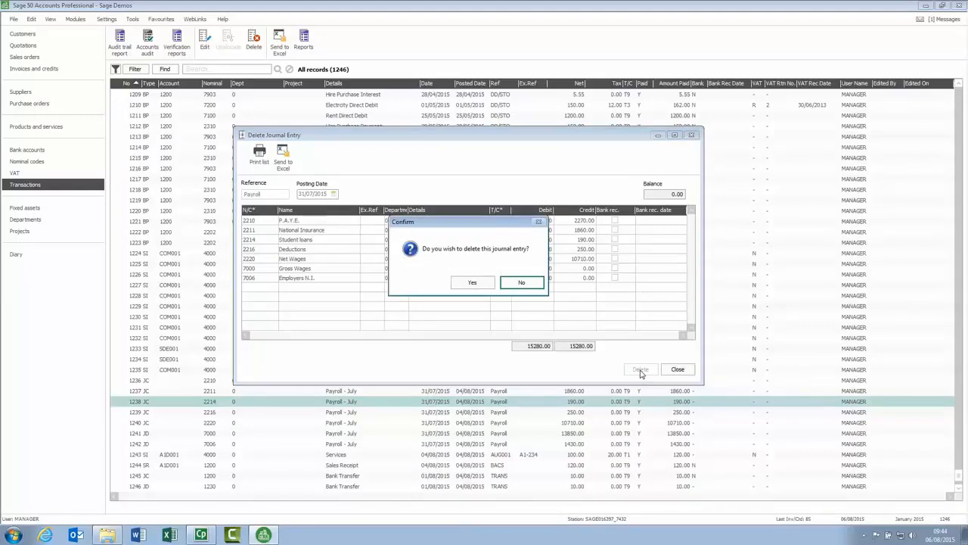
{"action": "left_click", "coordinate": [474, 283]}
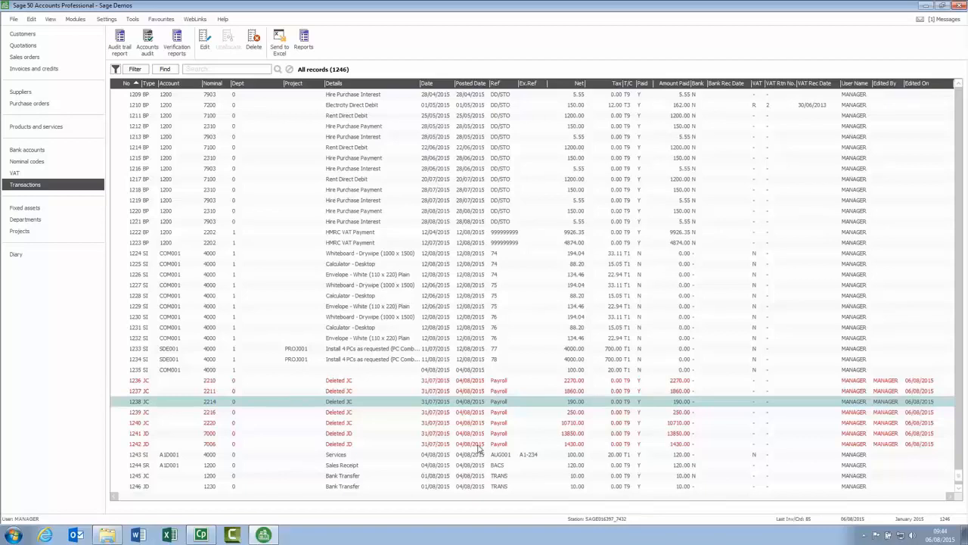
Examine the activity of nominal code 2210 P.A.Y.E. for the deleted payroll journal line, and close the activity window.
{"action": "left_click", "coordinate": [226, 384]}
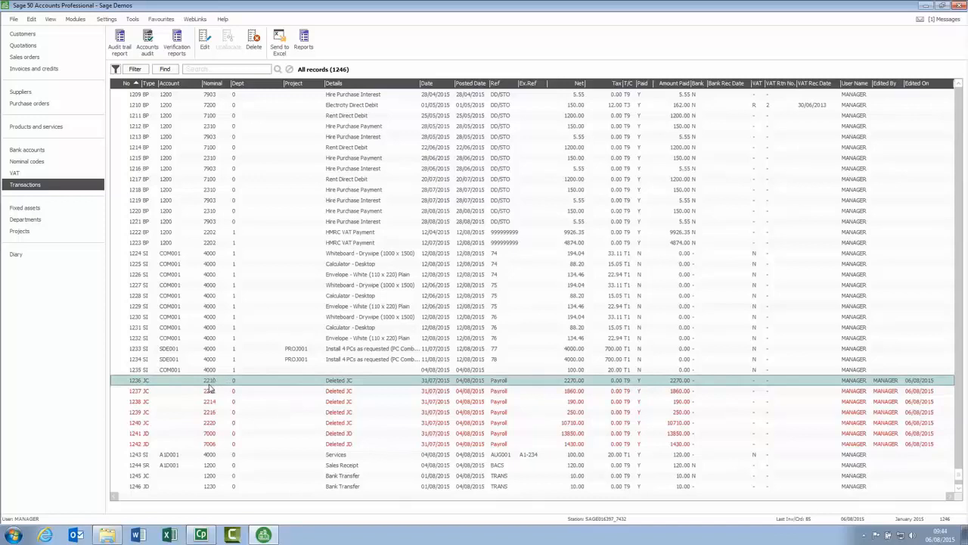
{"action": "left_click", "coordinate": [23, 164]}
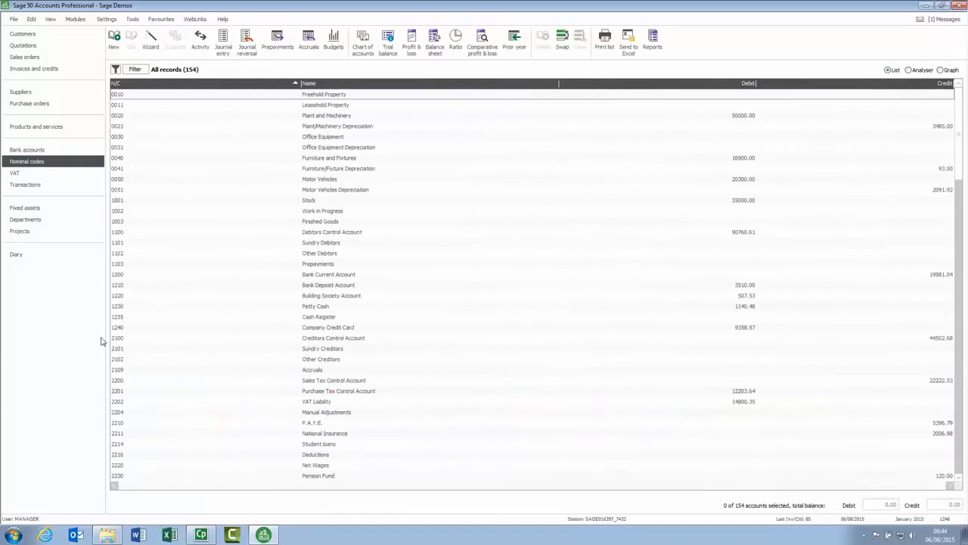
{"action": "left_click", "coordinate": [151, 424]}
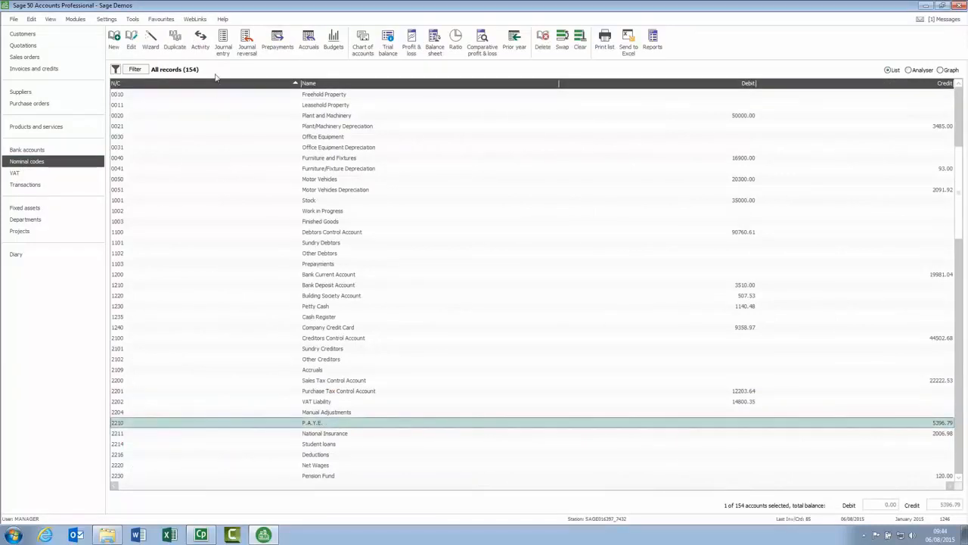
{"action": "left_click", "coordinate": [200, 42]}
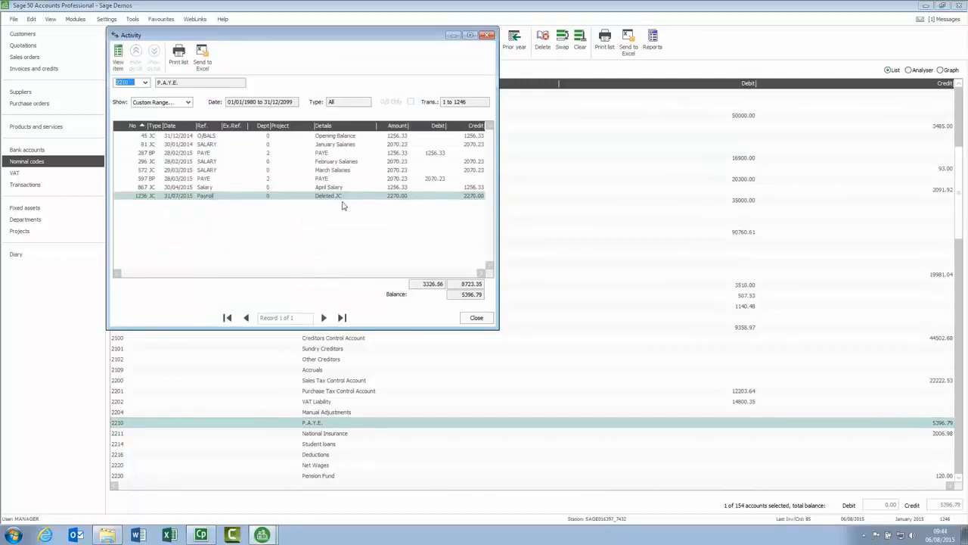
{"action": "left_click", "coordinate": [320, 188]}
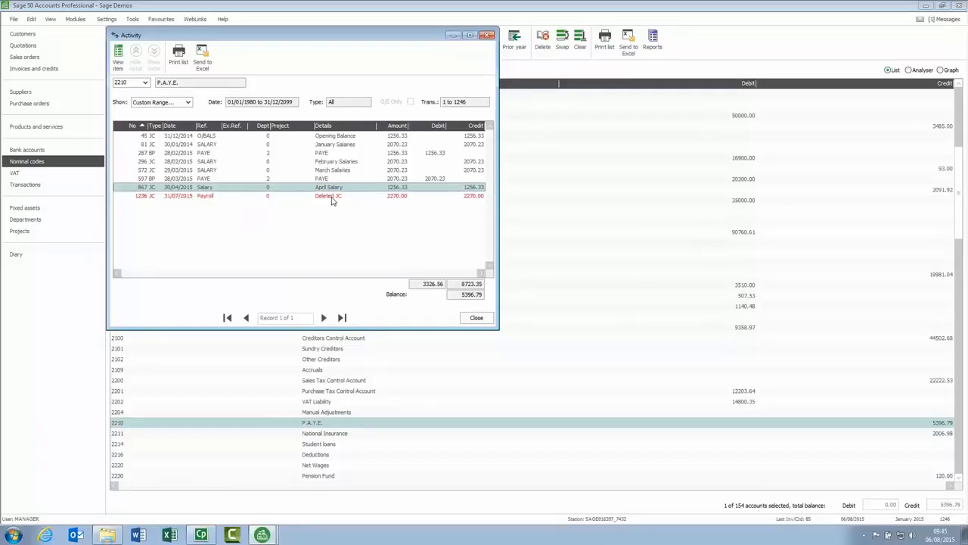
{"action": "left_click", "coordinate": [478, 317]}
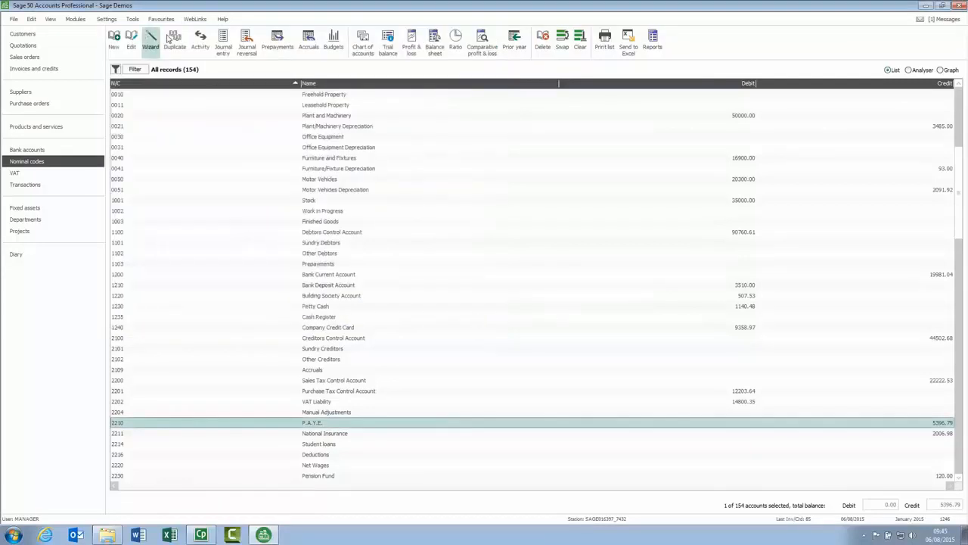
Enable the company preference parameter Exclude deleted transactions and save the preferences.
{"action": "left_click", "coordinate": [114, 21]}
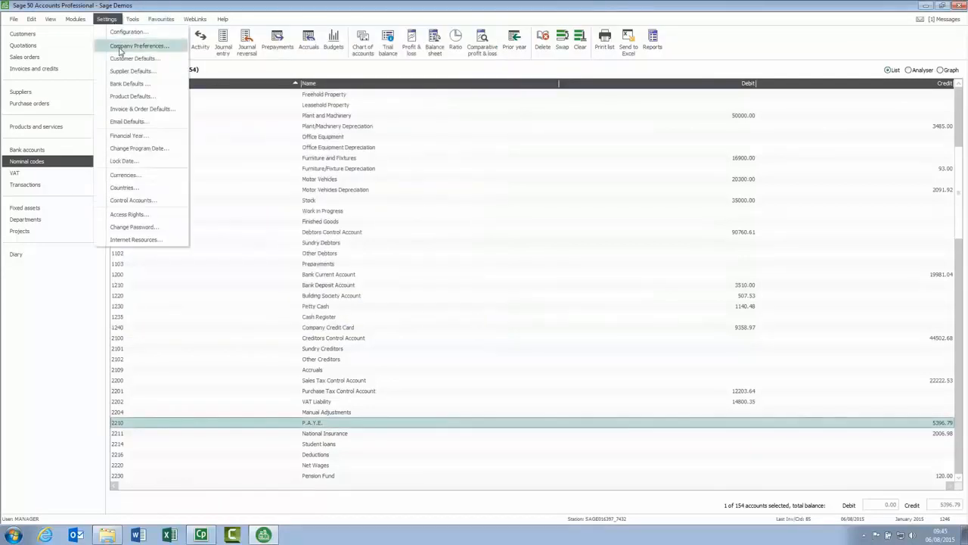
{"action": "left_click", "coordinate": [121, 47]}
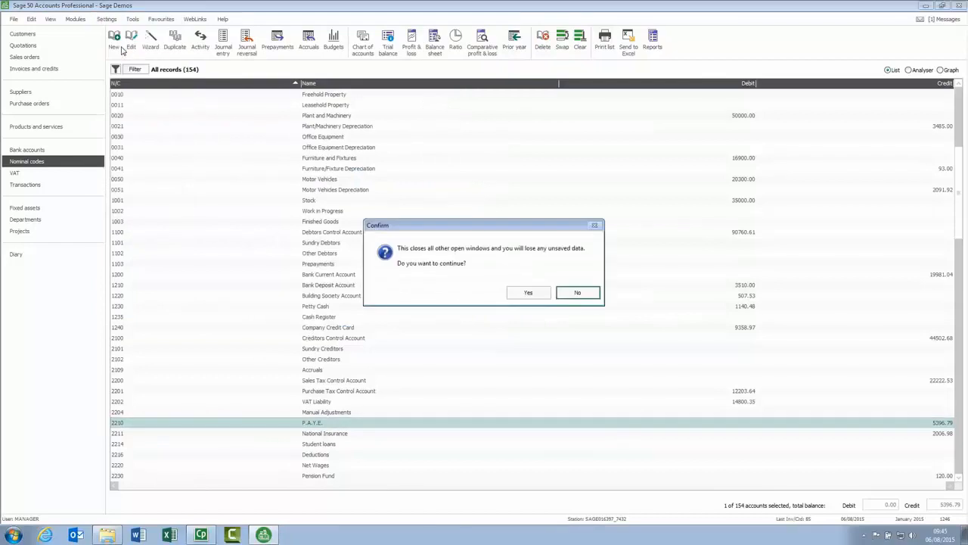
{"action": "left_click", "coordinate": [530, 295]}
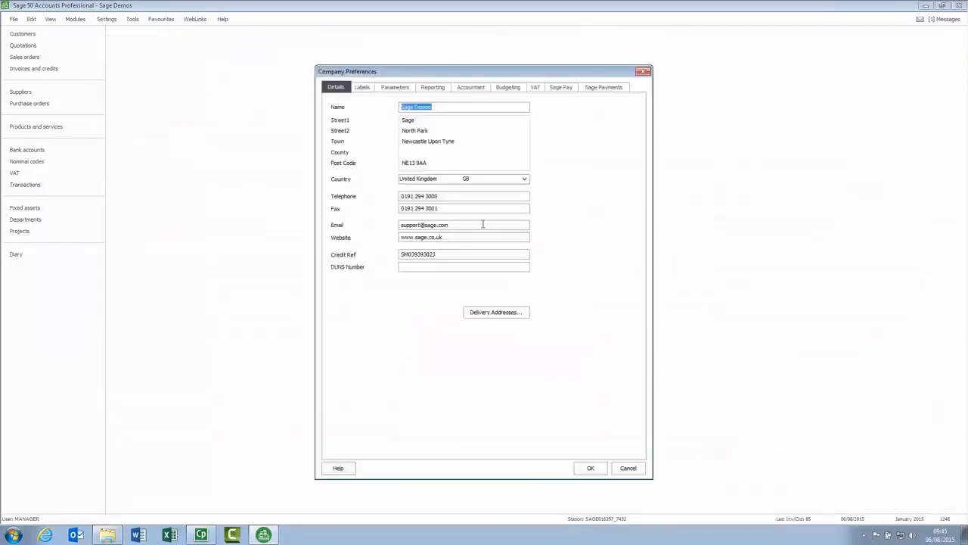
{"action": "left_click", "coordinate": [395, 88]}
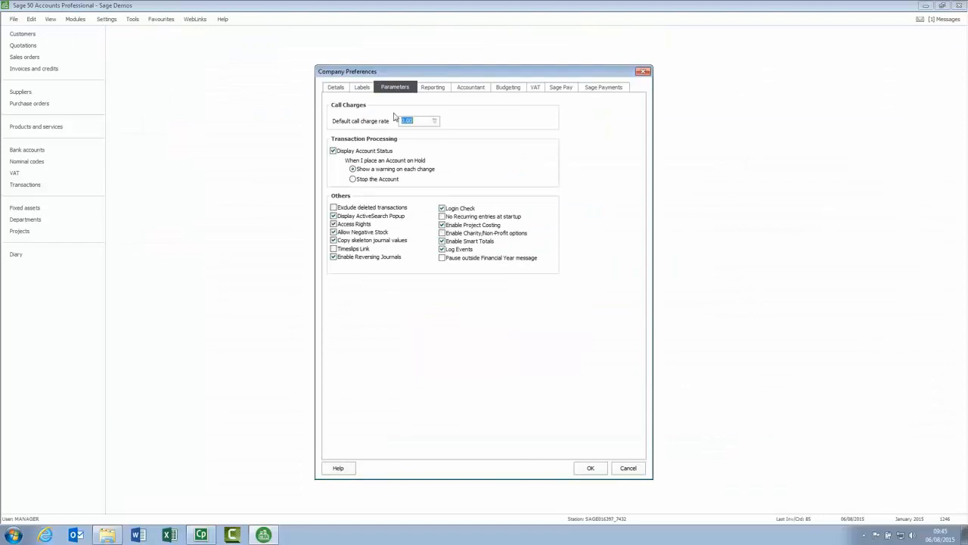
{"action": "left_click", "coordinate": [334, 207]}
{"action": "left_click", "coordinate": [587, 468]}
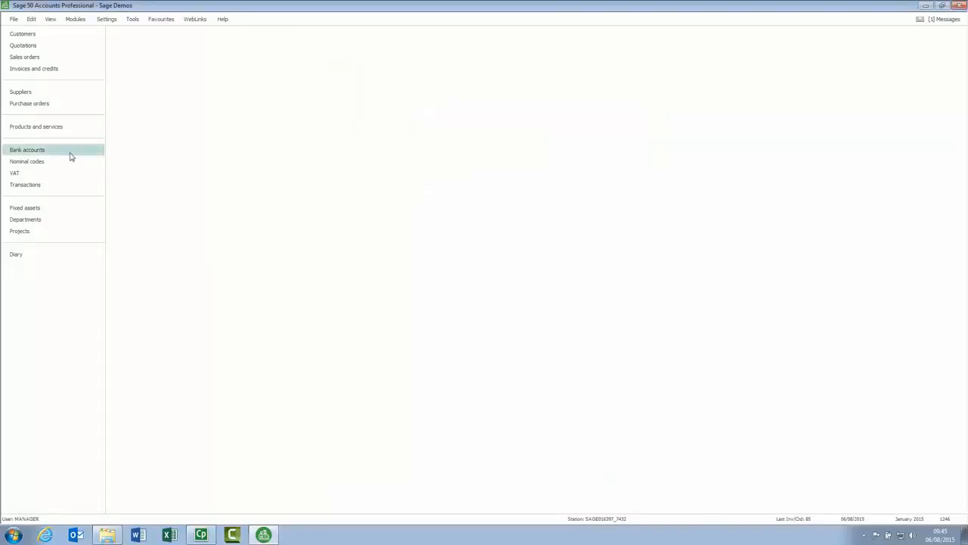
Recheck the activity of nominal code 2210 P.A.Y.E. with deleted transactions excluded, and close the activity window.
{"action": "left_click", "coordinate": [38, 164]}
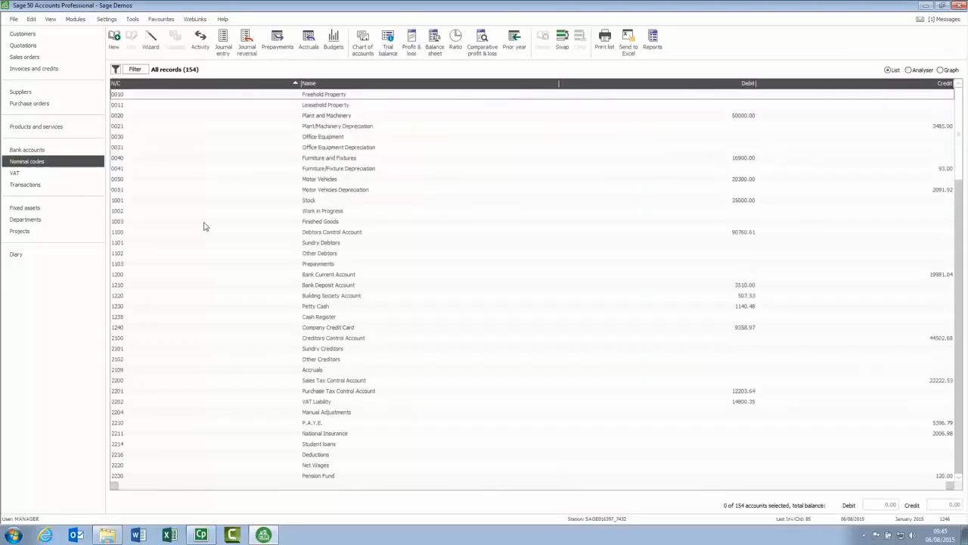
{"action": "left_click", "coordinate": [299, 426]}
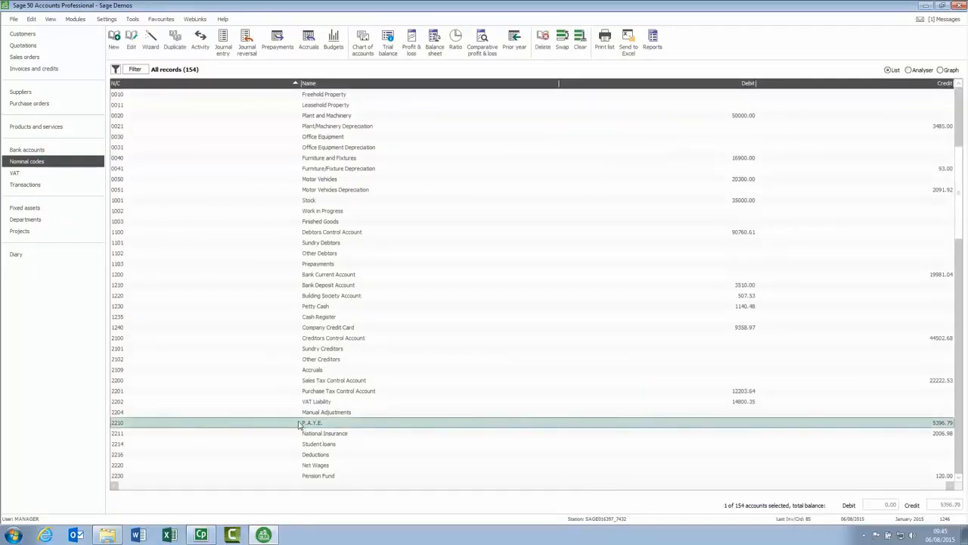
{"action": "left_click", "coordinate": [201, 44]}
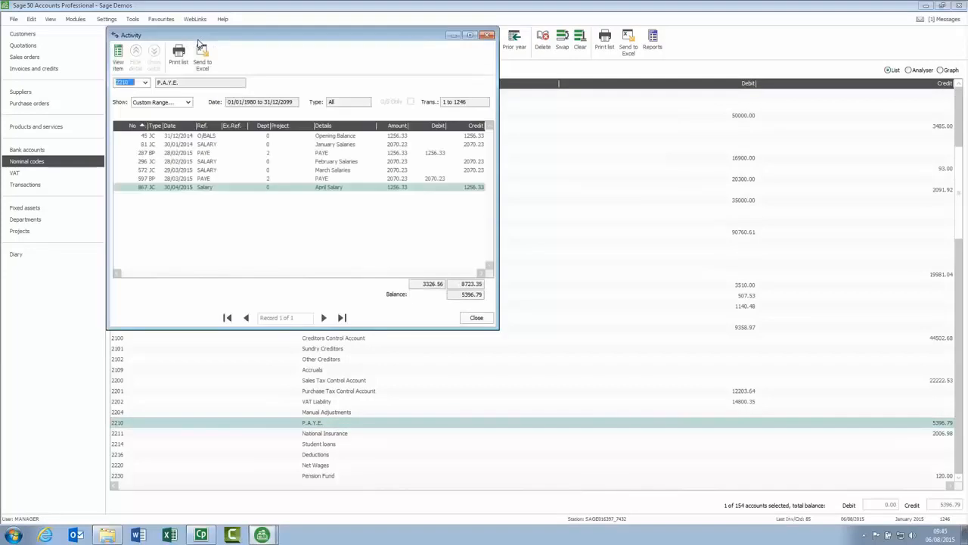
{"action": "left_click", "coordinate": [248, 180]}
{"action": "key", "text": "Up"}
{"action": "key", "text": "Up"}
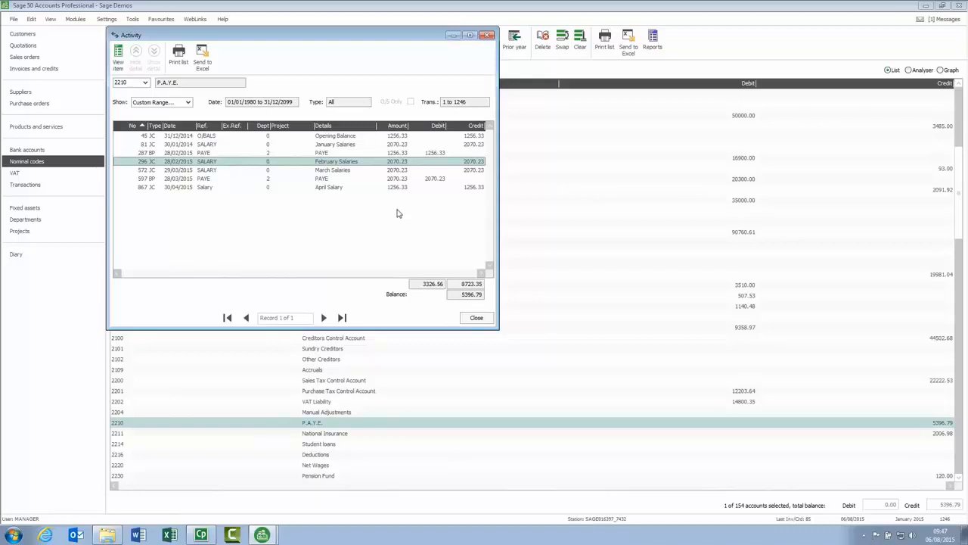
{"action": "left_click", "coordinate": [476, 318]}
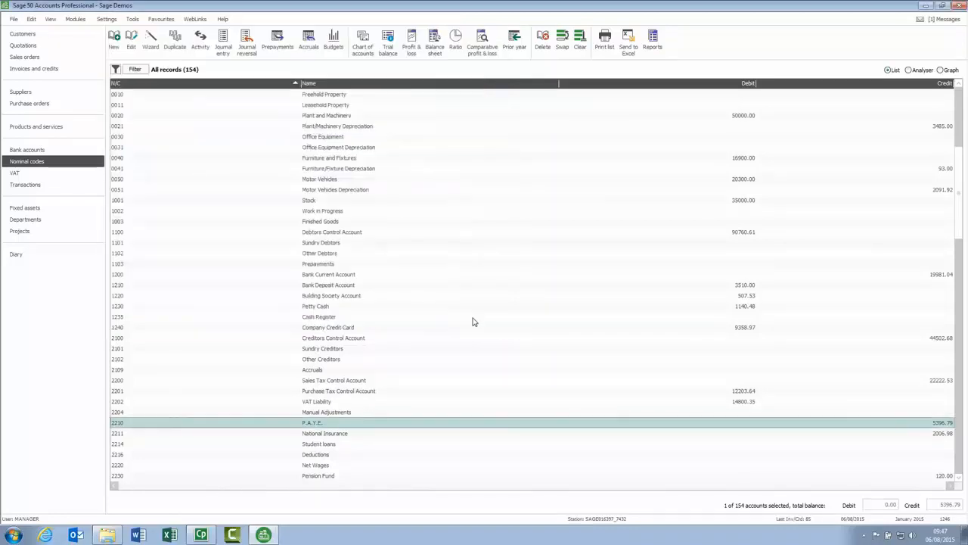
Change the posting date of the 10.00 bank transfer journal with reference TRANS to 03/08/2015 and save it.
{"action": "left_click", "coordinate": [33, 187]}
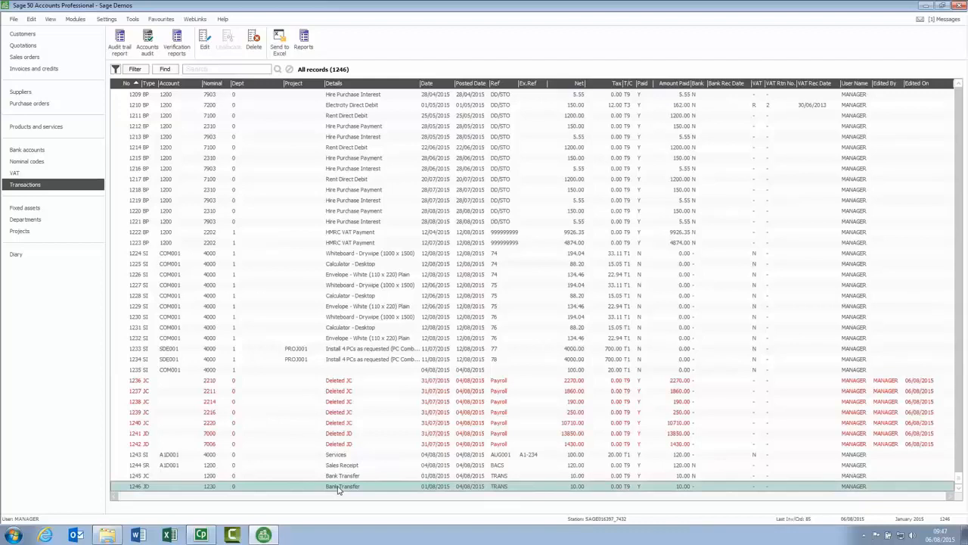
{"action": "left_click", "coordinate": [205, 38]}
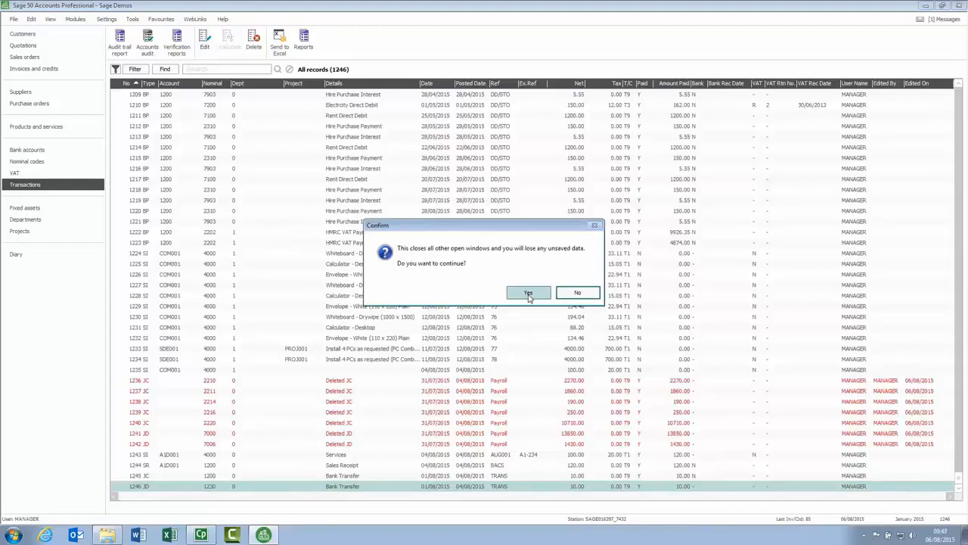
{"action": "left_click", "coordinate": [528, 293]}
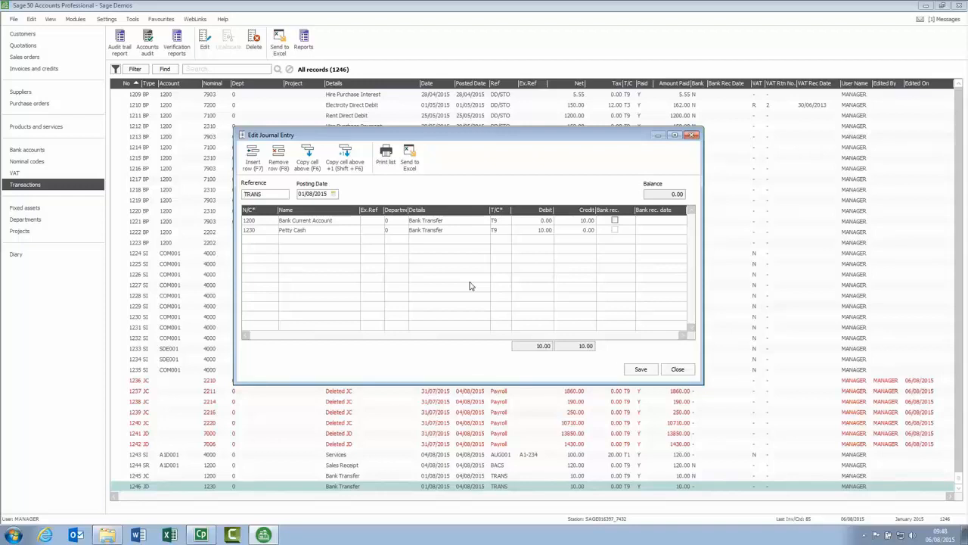
{"action": "left_click", "coordinate": [334, 195]}
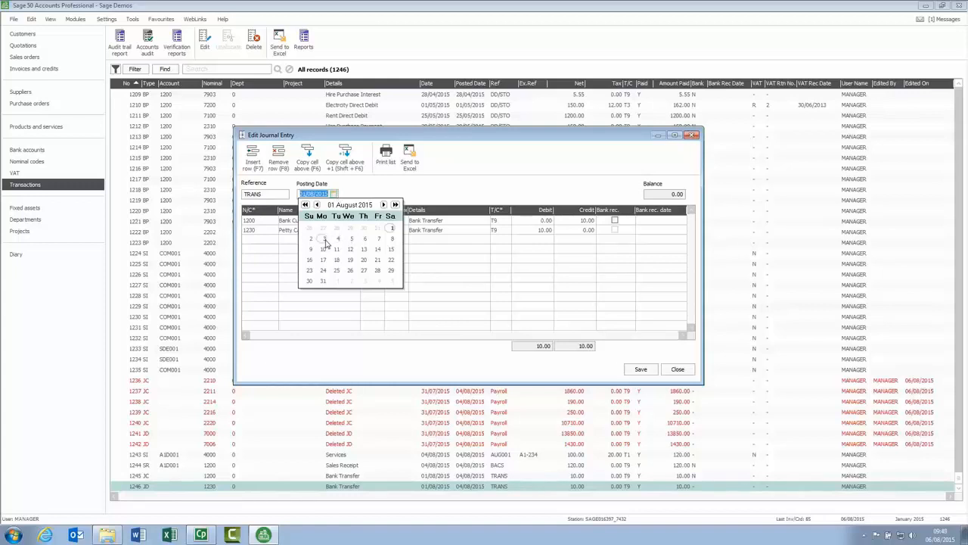
{"action": "left_click", "coordinate": [326, 241]}
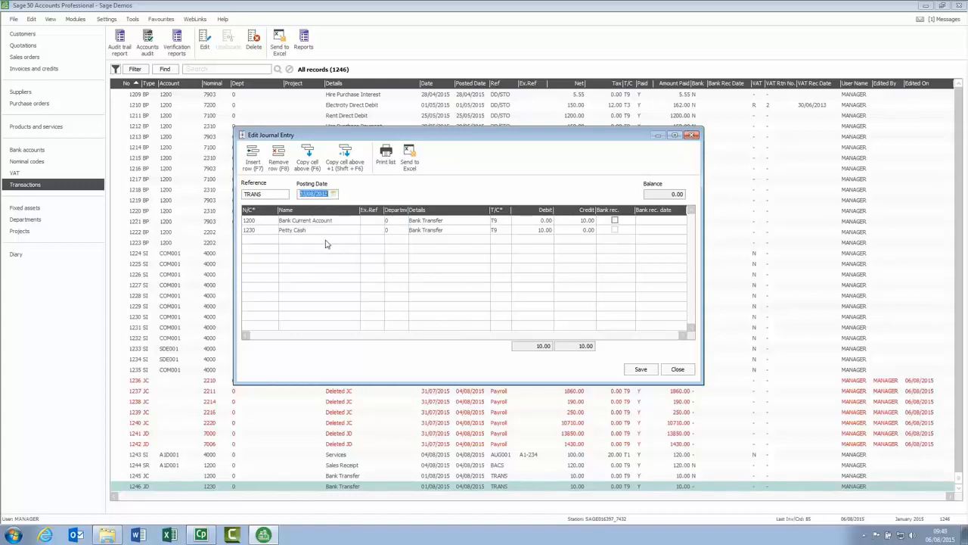
{"action": "left_click", "coordinate": [644, 370]}
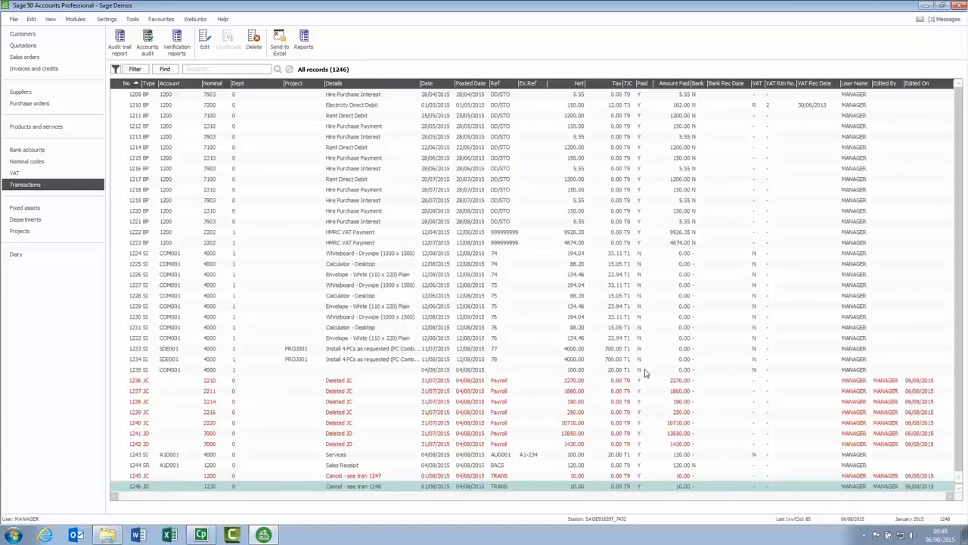
Check the last entries in the transactions list and open the Audit trail category of the transaction reports.
{"action": "left_click", "coordinate": [959, 492]}
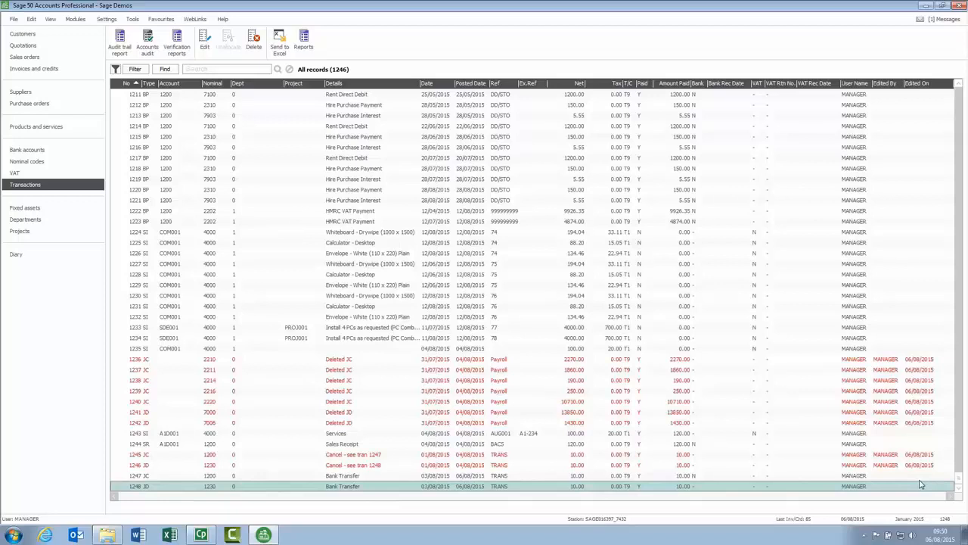
{"action": "left_click", "coordinate": [302, 40]}
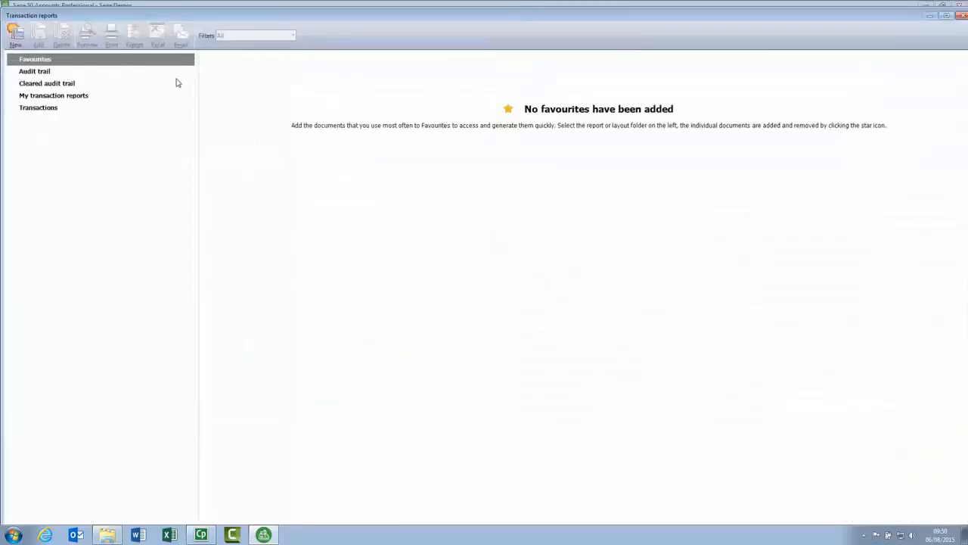
{"action": "left_click", "coordinate": [38, 73]}
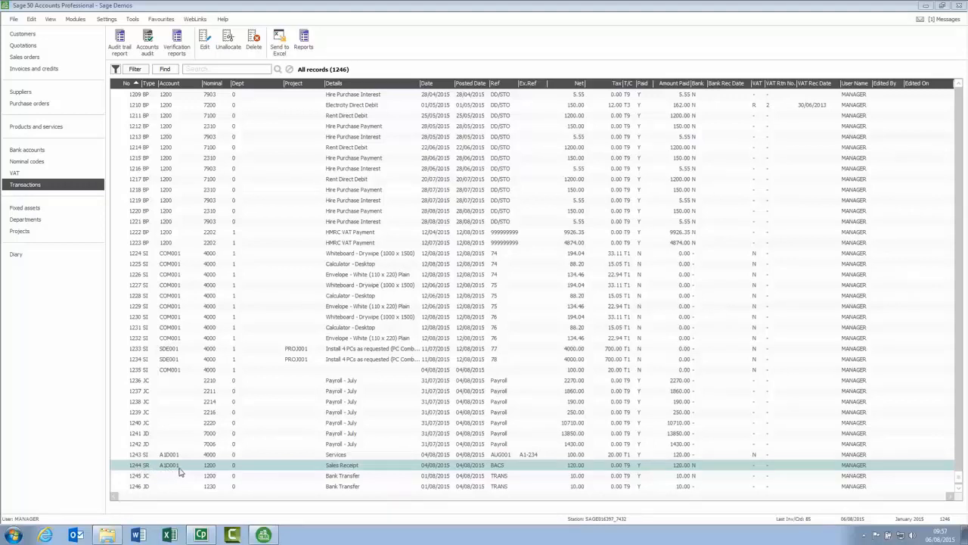
Unallocate the 120.00 BACS sales receipt dated 04/08/2015 and select its related Services invoice with reference AUG001.
{"action": "left_click", "coordinate": [228, 41]}
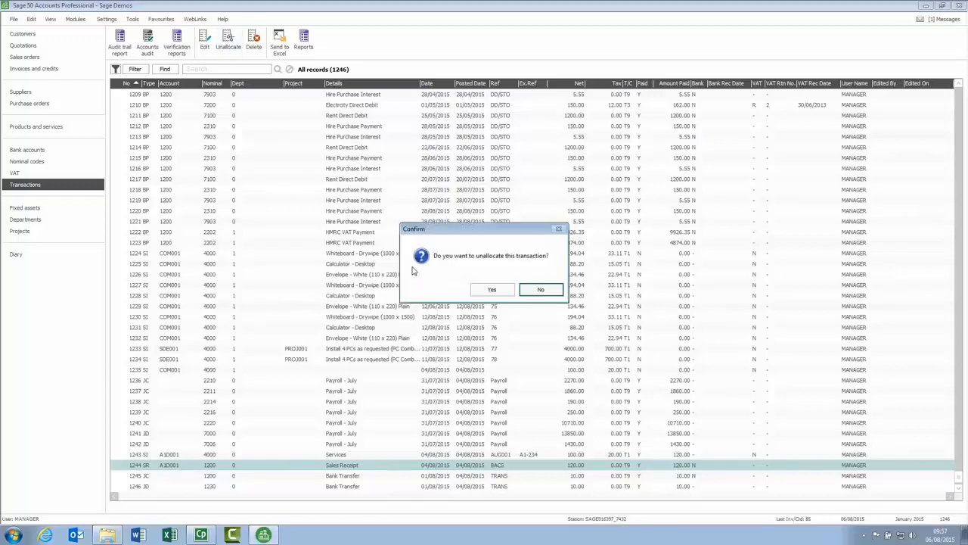
{"action": "left_click", "coordinate": [492, 291]}
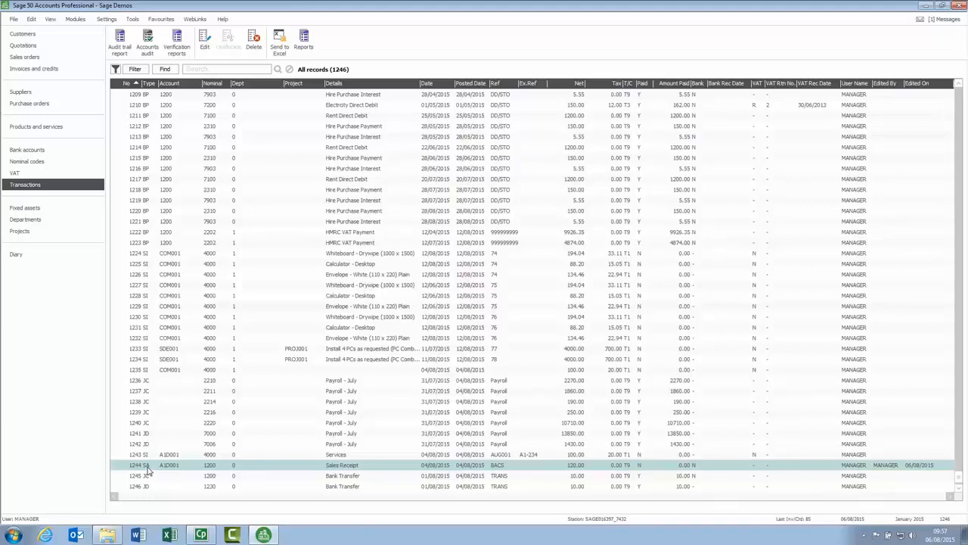
{"action": "left_click", "coordinate": [309, 459]}
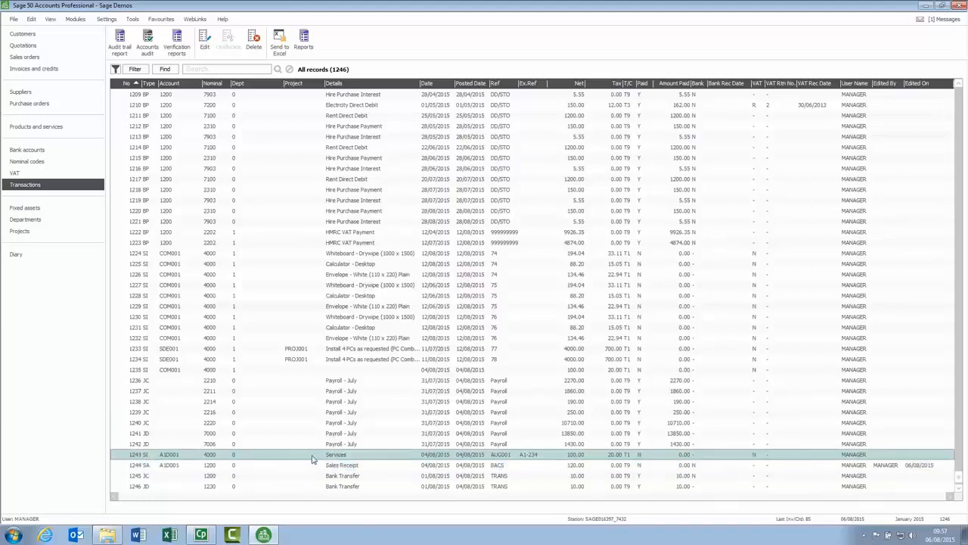